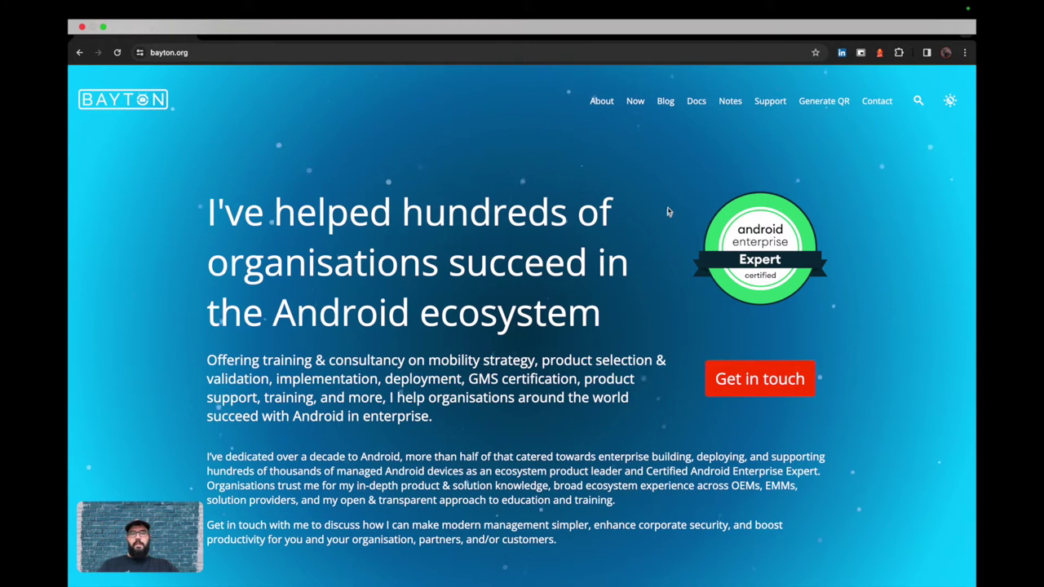
- Go to the Android Enterprise AMAPI QR code generator page from the Bayton site navigation
left_click(803, 106)
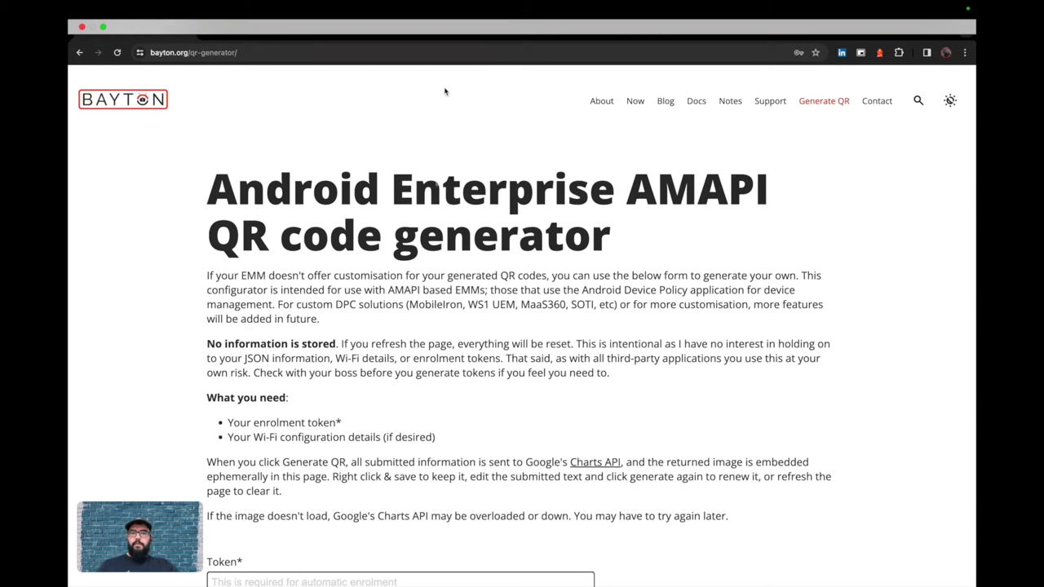
scroll(489, 147, "down", 2)
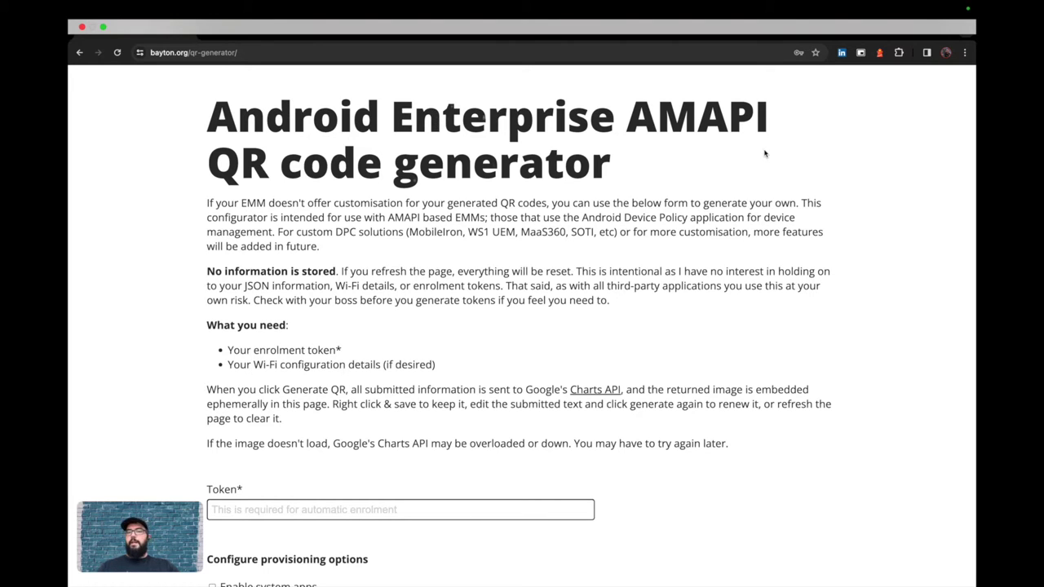
scroll(842, 173, "down", 1)
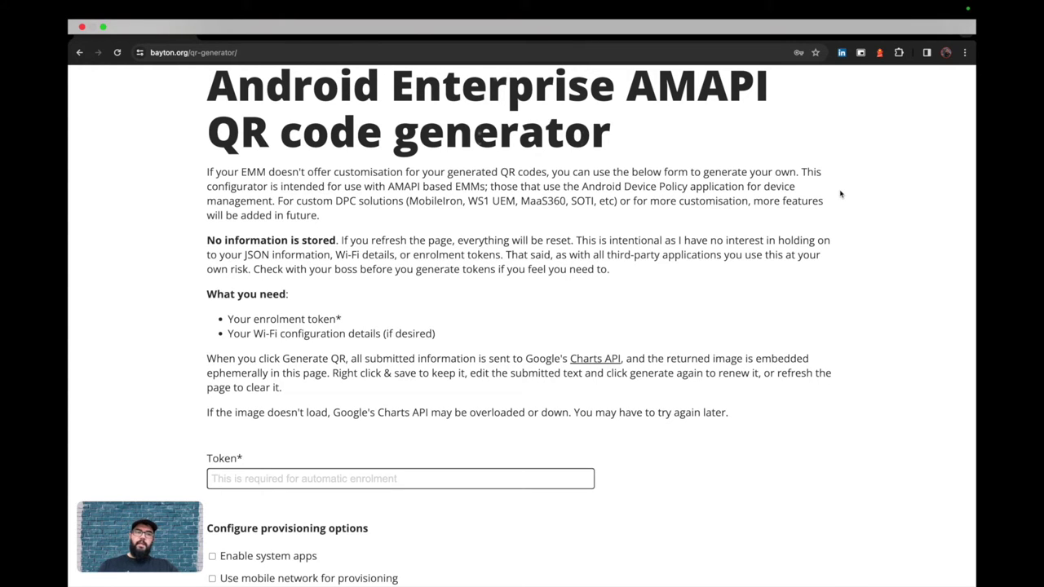
scroll(834, 166, "up", 1)
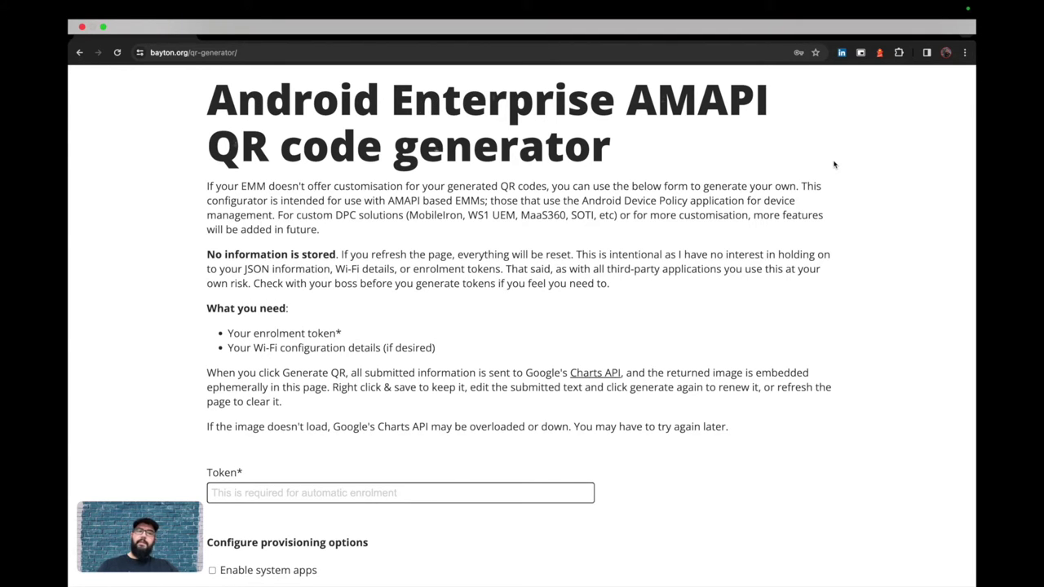
scroll(834, 165, "down", 8)
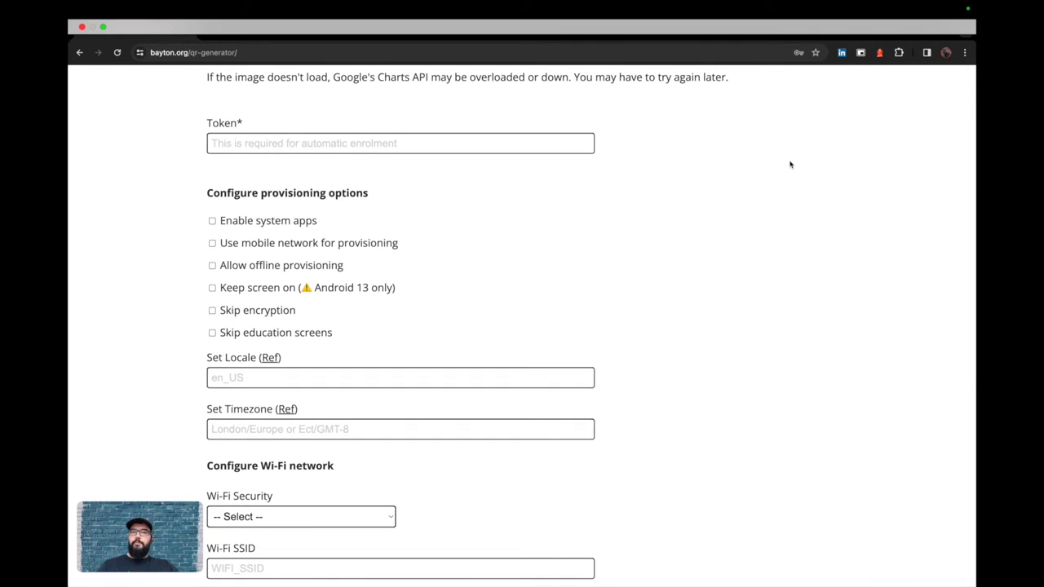
scroll(789, 164, "up", 9)
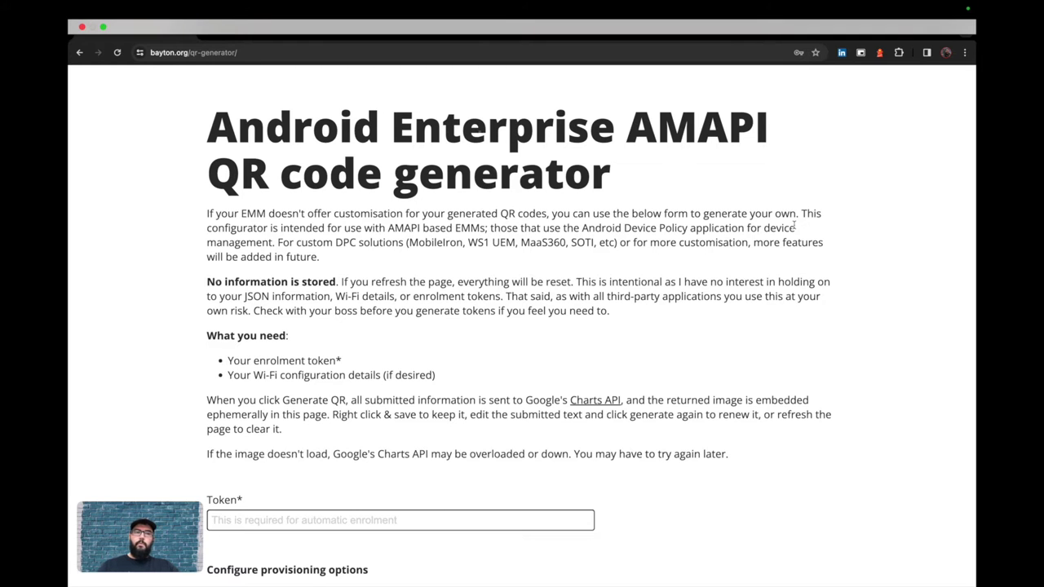
scroll(826, 296, "down", 4)
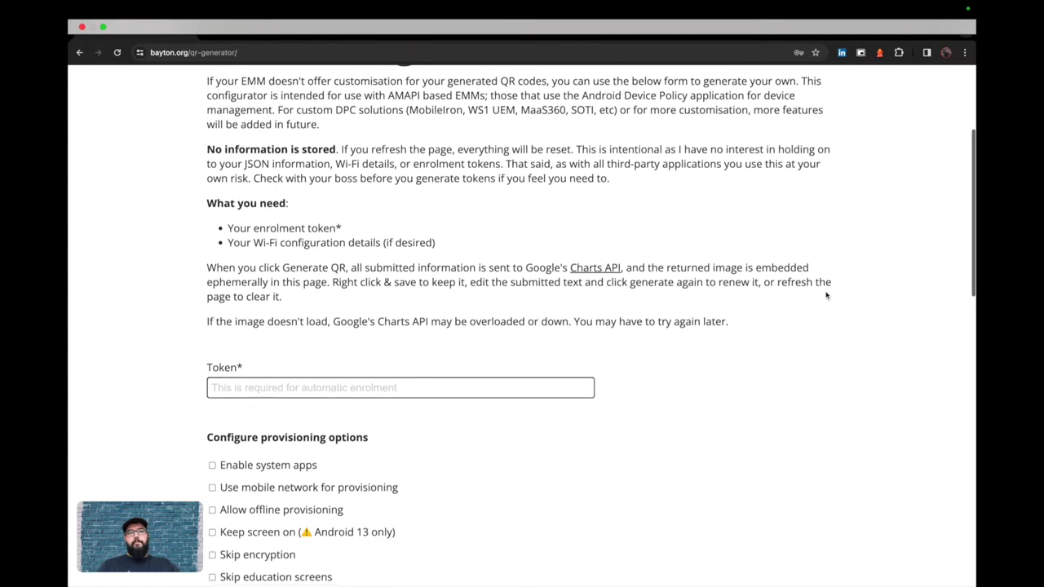
scroll(826, 295, "down", 2)
scroll(827, 296, "down", 1)
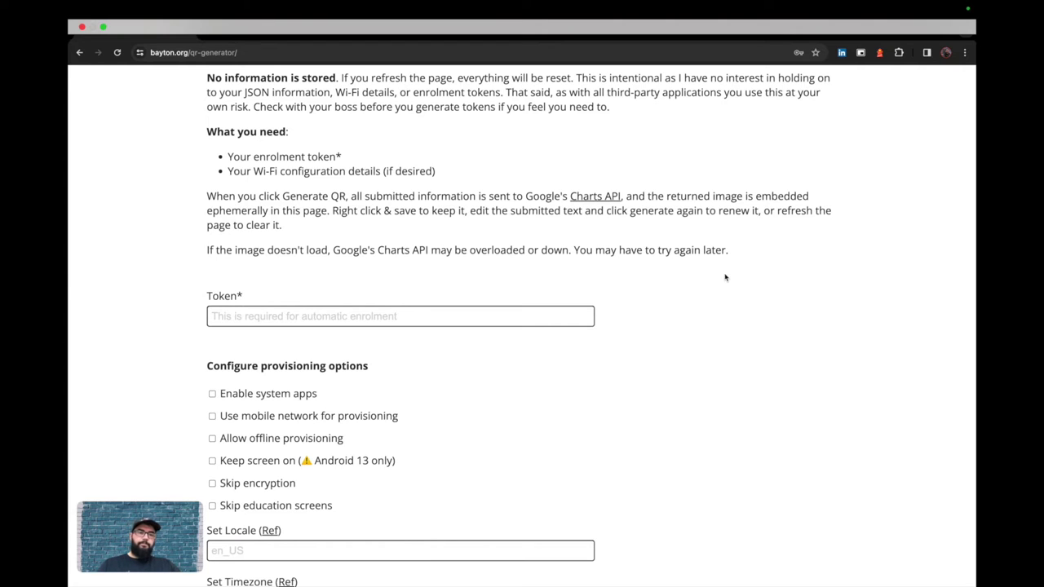
scroll(725, 277, "down", 3)
scroll(725, 277, "down", 2)
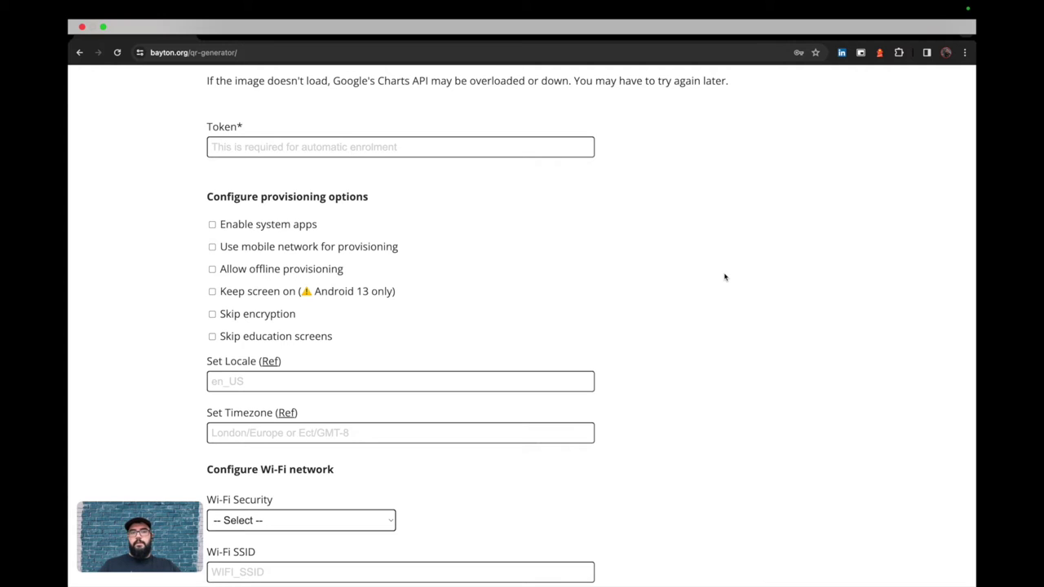
- Paste the enrolment token from the clipboard into the generator's Token field
scroll(725, 277, "down", 1)
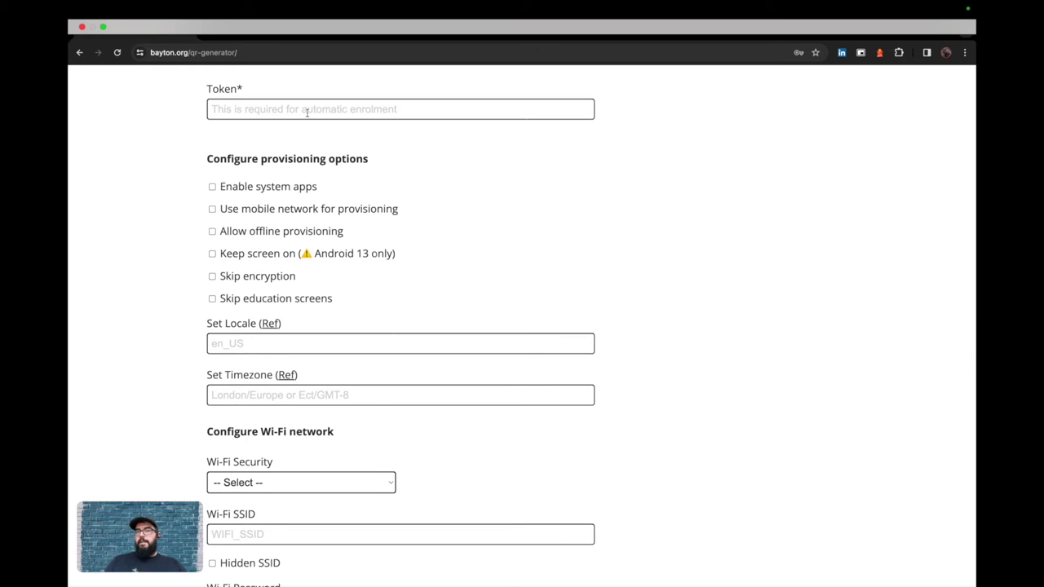
scroll(546, 219, "down", 15)
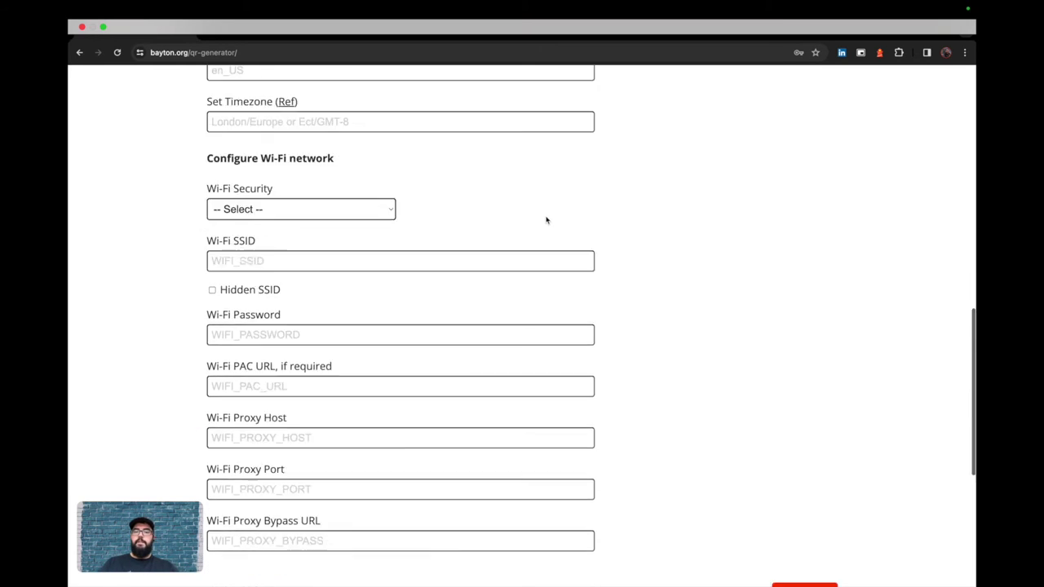
scroll(686, 361, "up", 15)
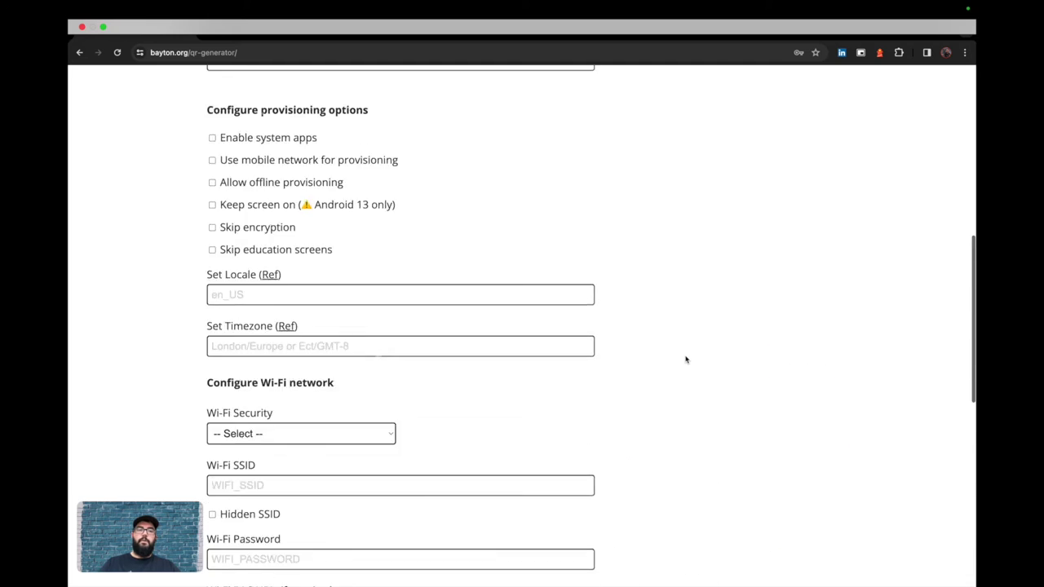
scroll(686, 361, "down", 2)
scroll(686, 360, "down", 3)
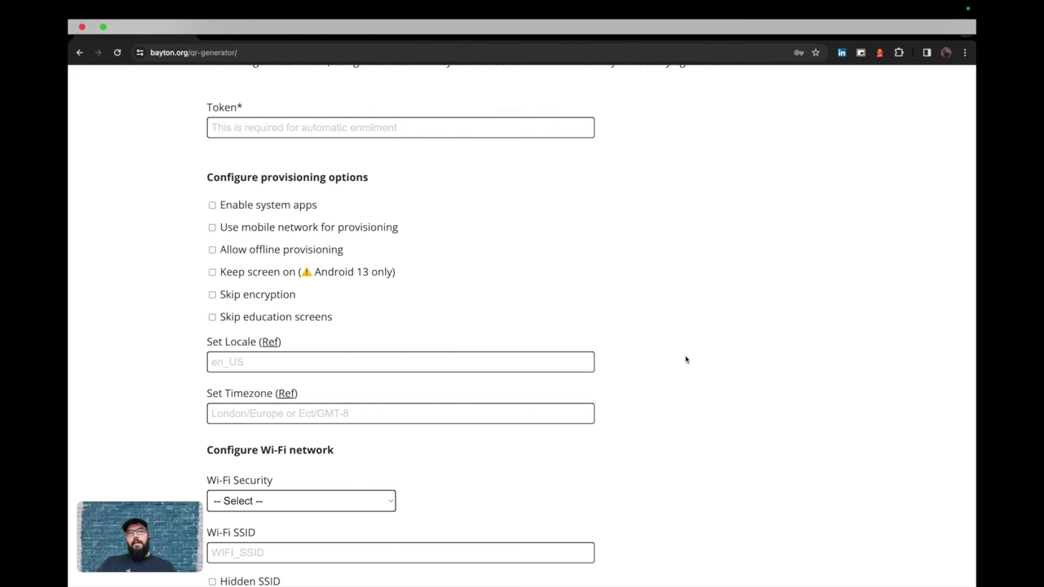
scroll(684, 341, "down", 1)
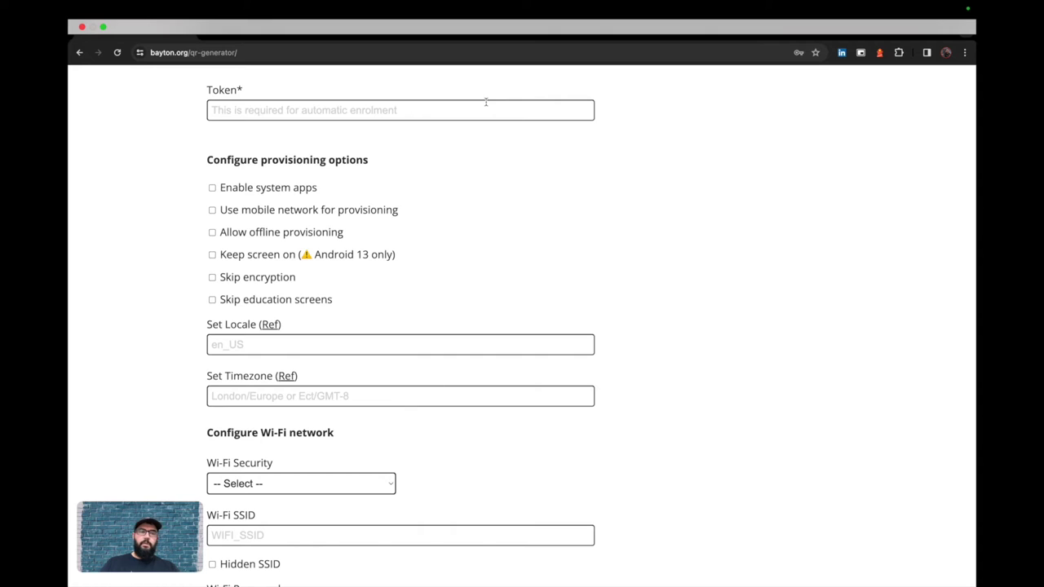
scroll(637, 152, "down", 1)
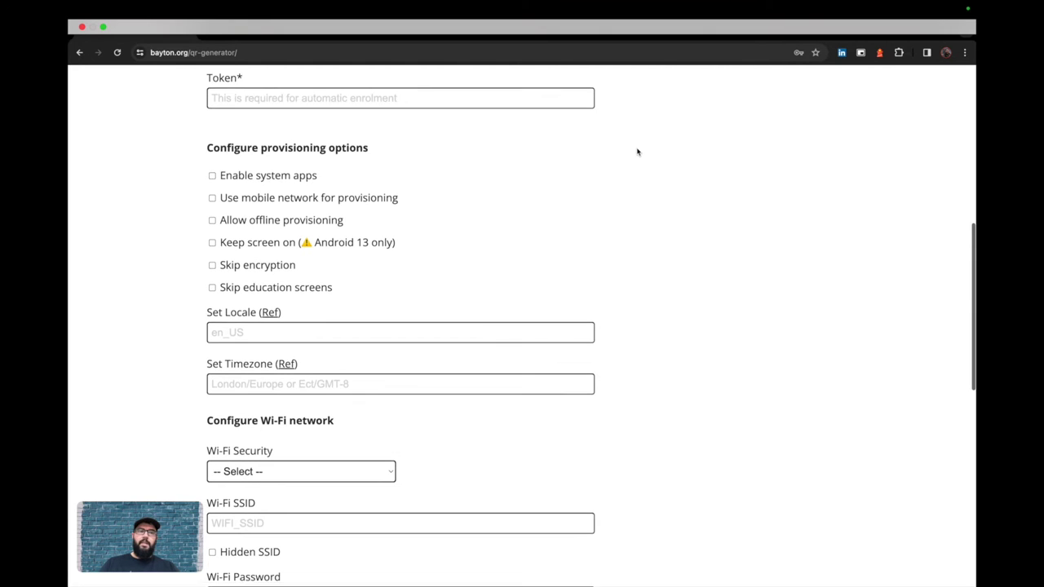
left_click(491, 100)
key("super+v")
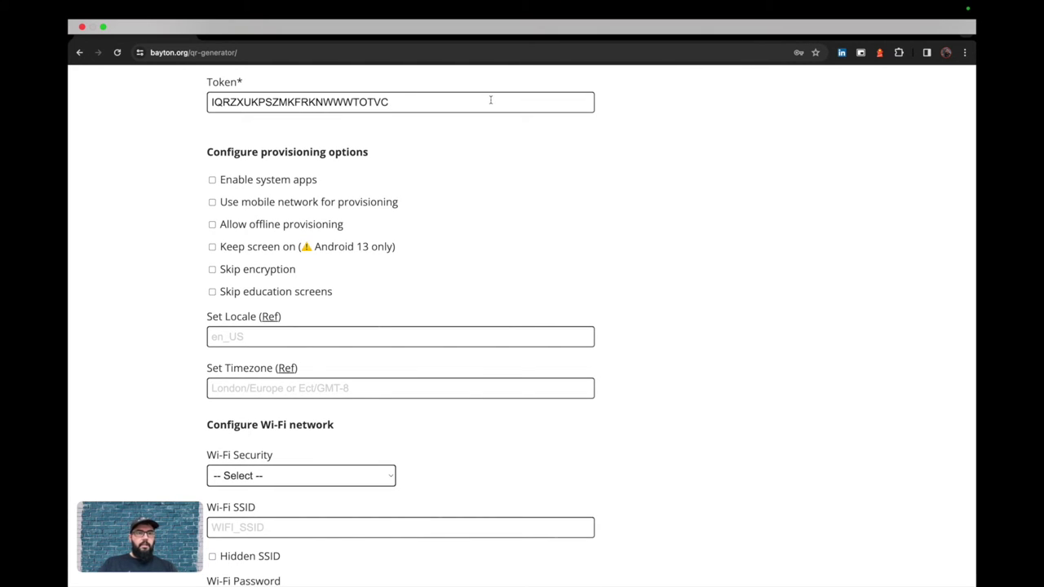
scroll(459, 184, "down", 2)
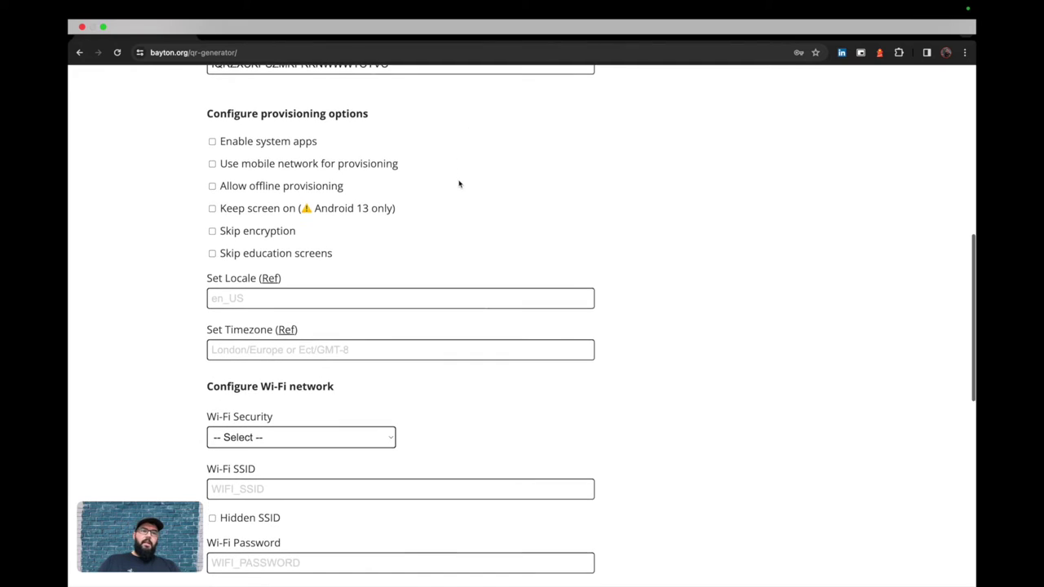
scroll(460, 184, "down", 1)
- Check Enable system apps and Allow offline provisioning, leaving Use mobile network for provisioning unchecked
left_click(213, 128)
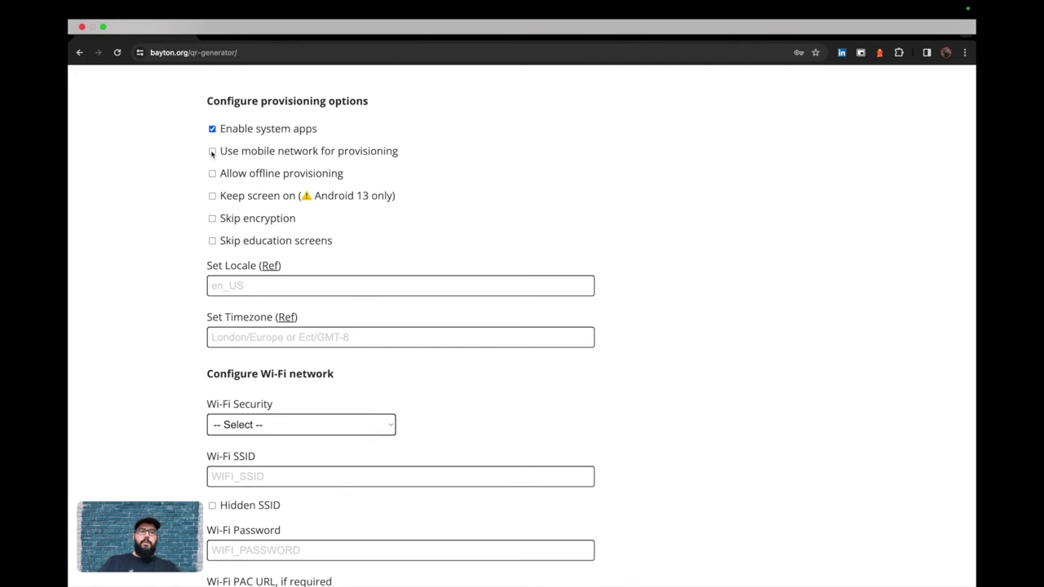
left_click(212, 151)
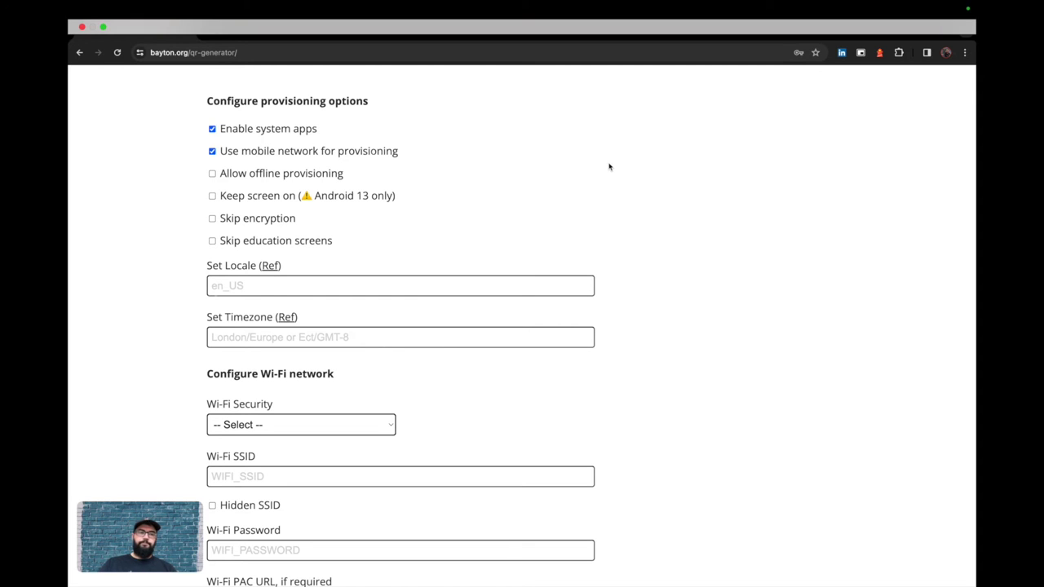
scroll(620, 167, "down", 2)
scroll(609, 166, "up", 1)
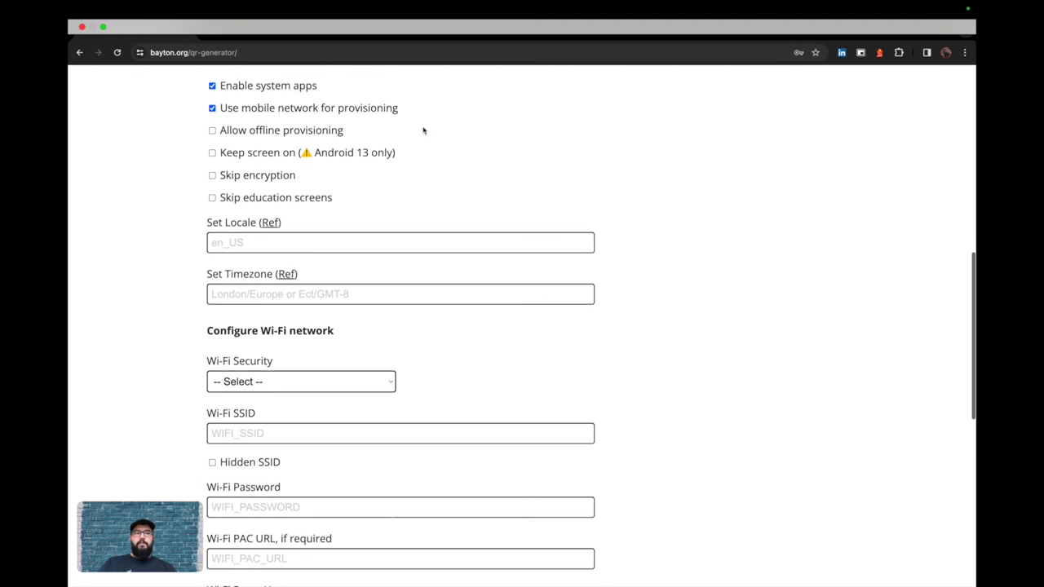
left_click(212, 108)
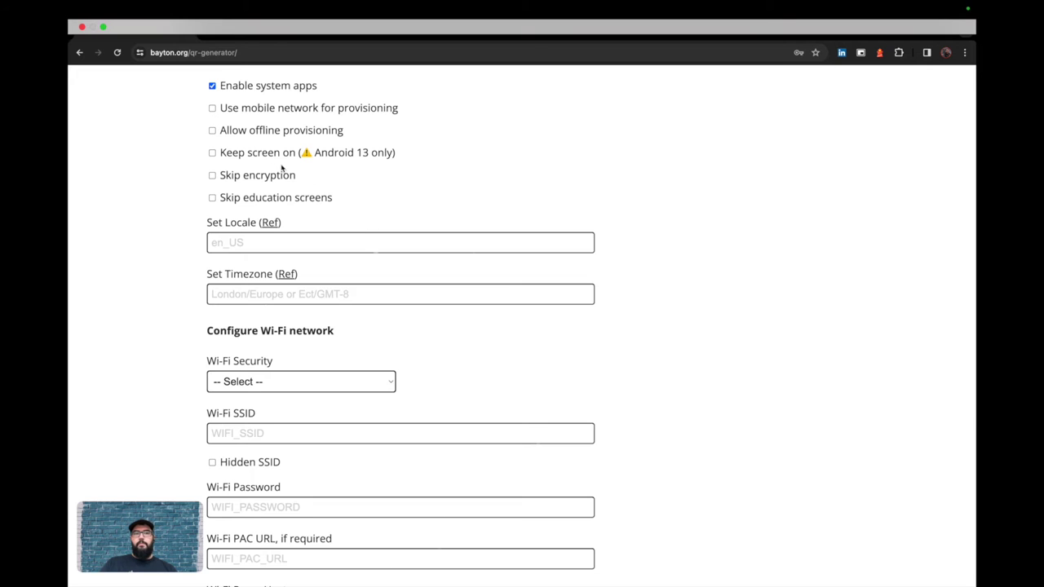
left_click(212, 131)
scroll(698, 189, "down", 2)
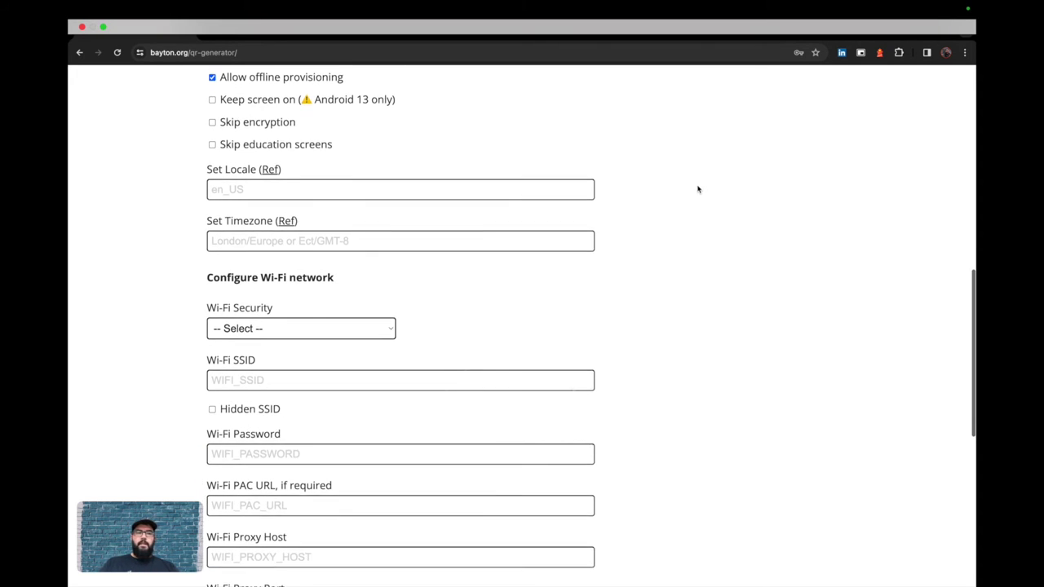
left_click(470, 194)
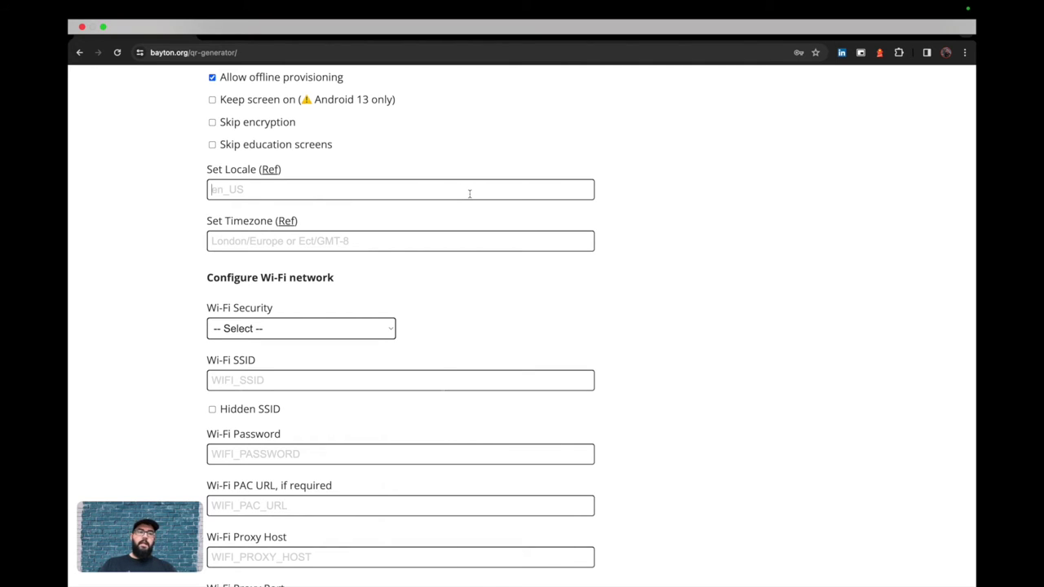
- Enter de_DE as the device locale and Berlin/Europe as the timezone
left_click(469, 194)
type("de_DE")
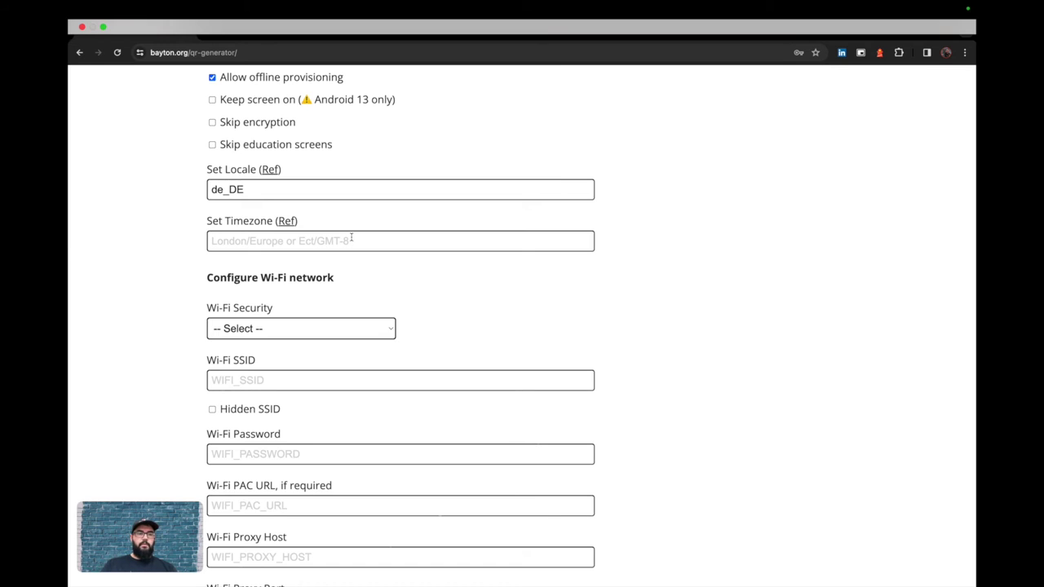
type("Berl")
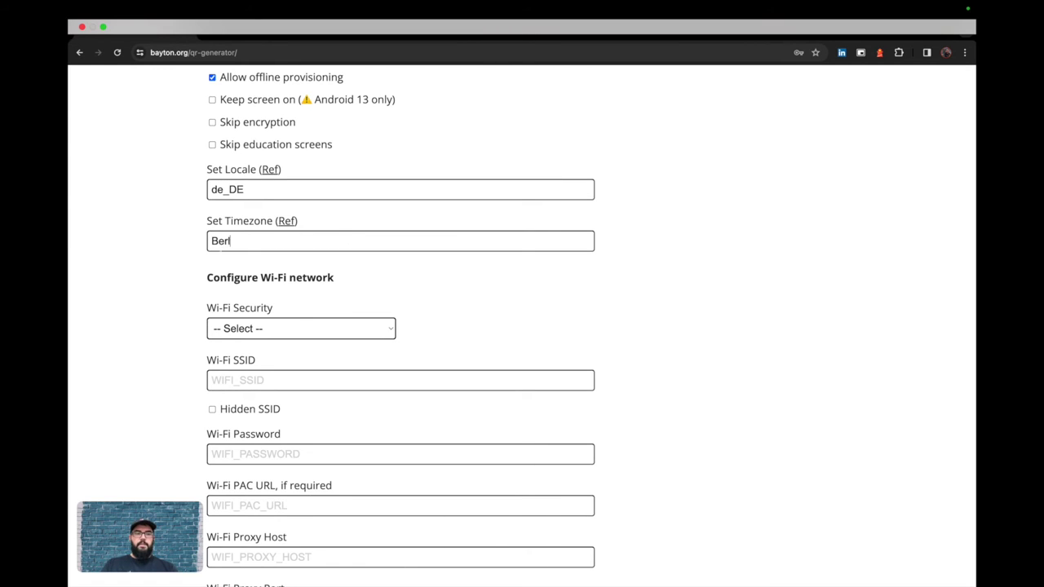
type("in/Eu")
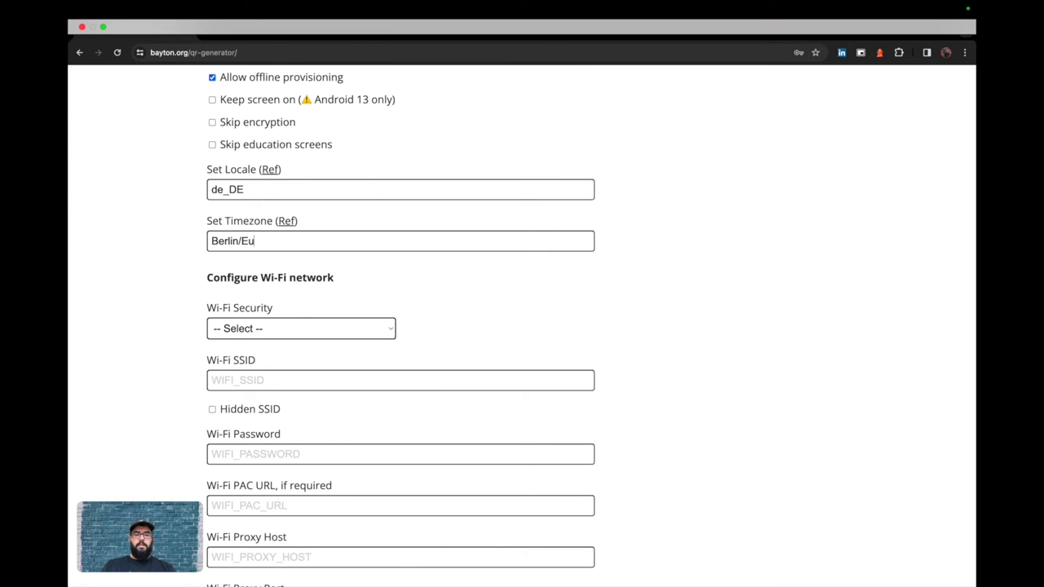
type("rope")
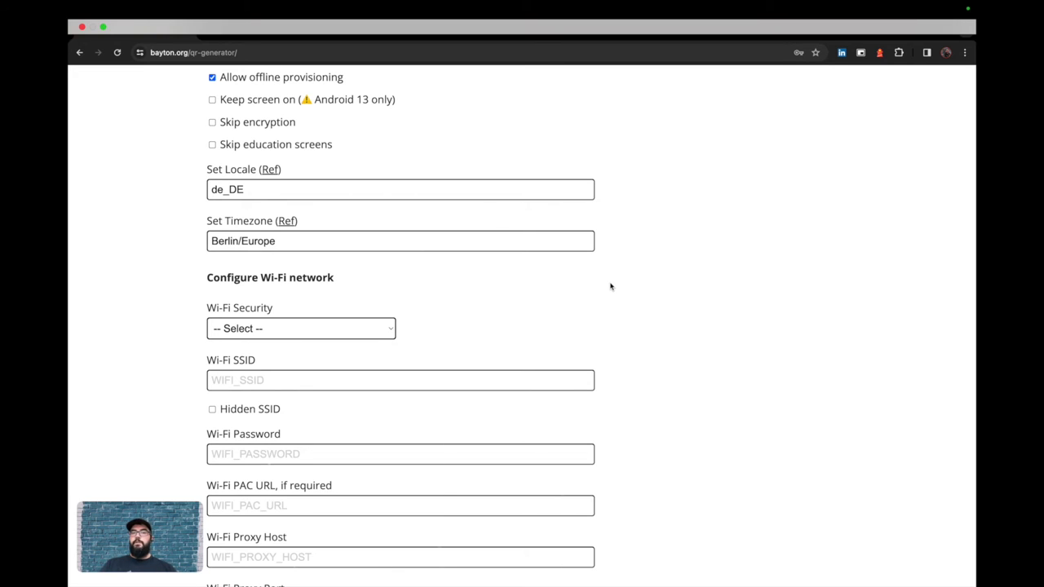
scroll(633, 278, "down", 1)
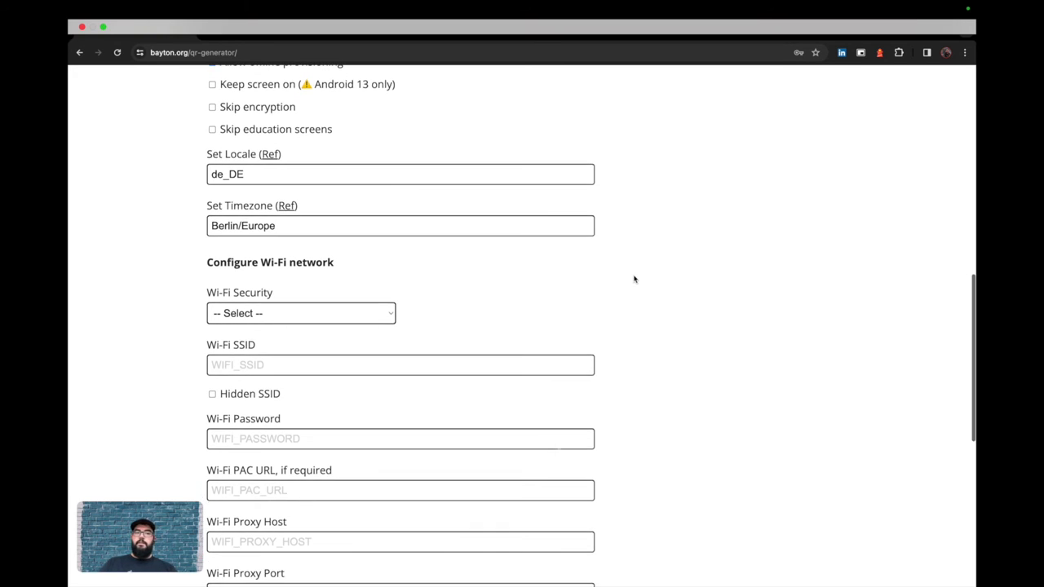
scroll(634, 279, "down", 1)
scroll(634, 279, "down", 1)
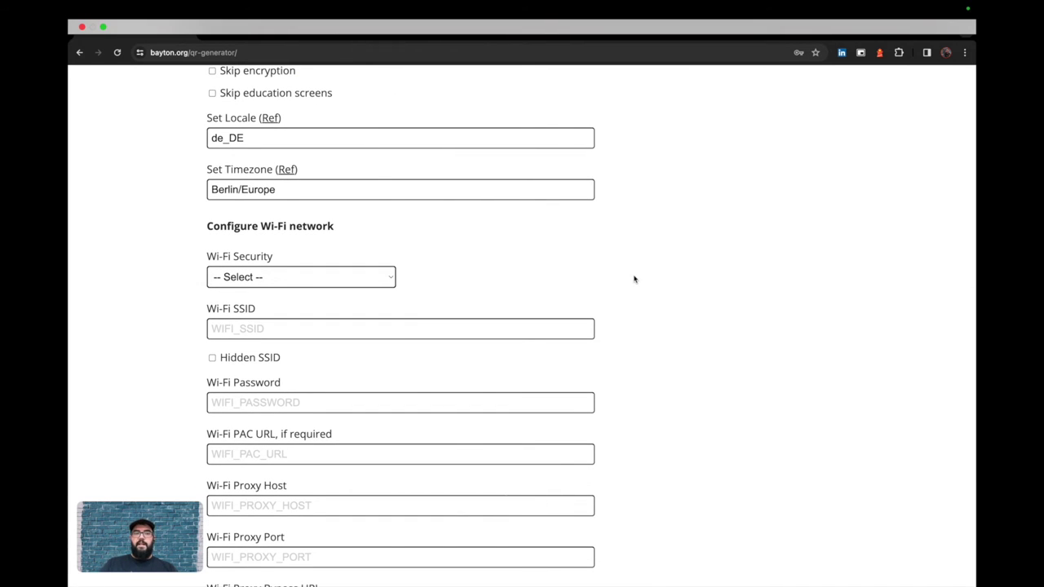
scroll(634, 279, "down", 5)
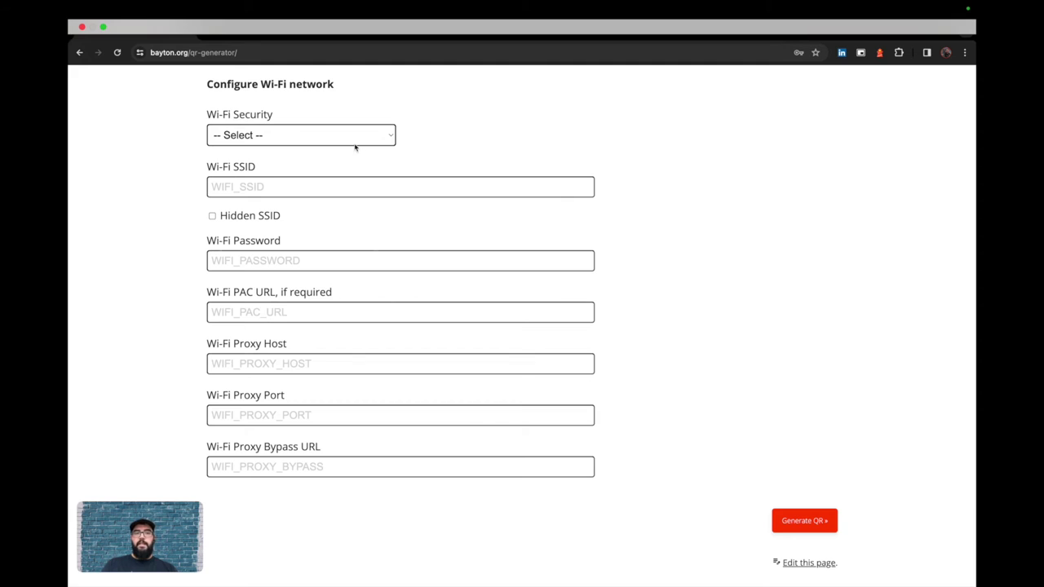
left_click(354, 140)
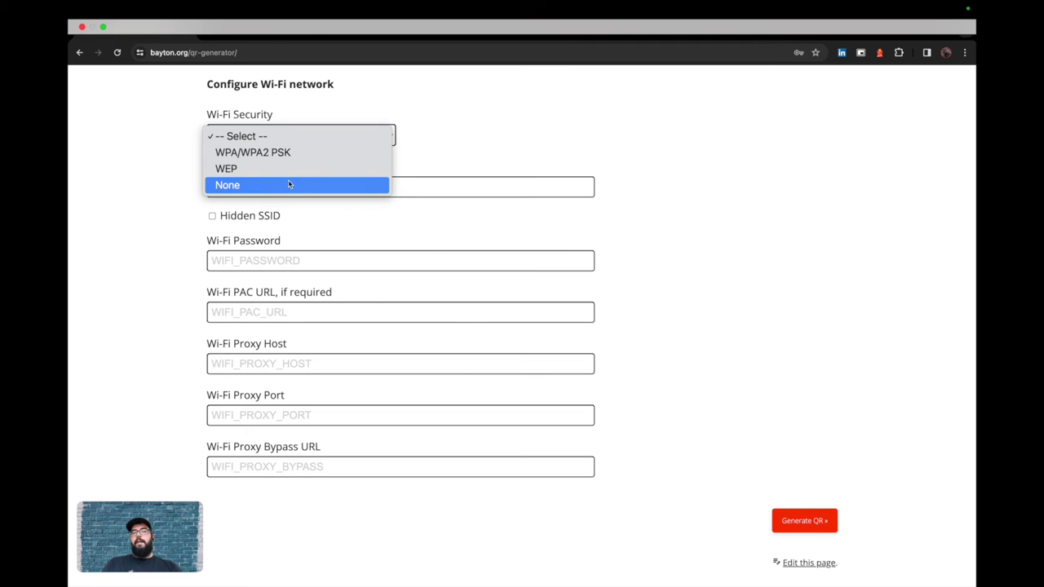
left_click(547, 156)
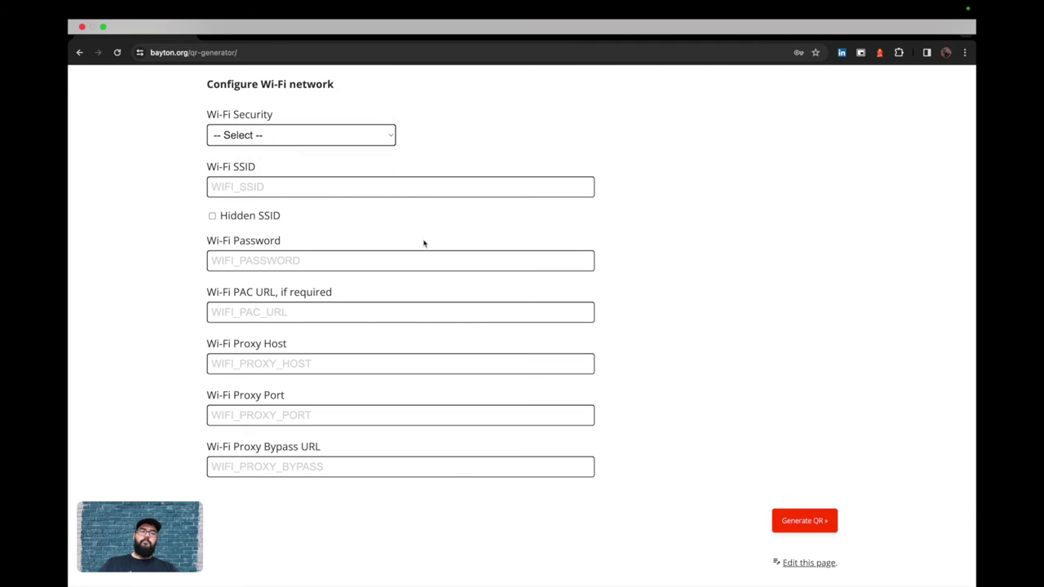
scroll(424, 242, "down", 2)
scroll(387, 220, "down", 2)
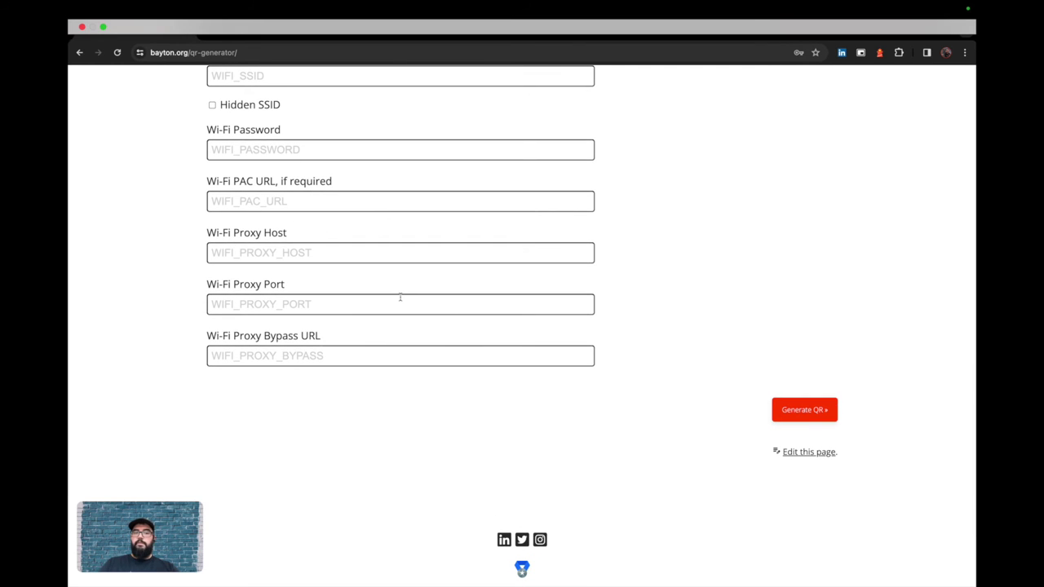
scroll(726, 277, "down", 5)
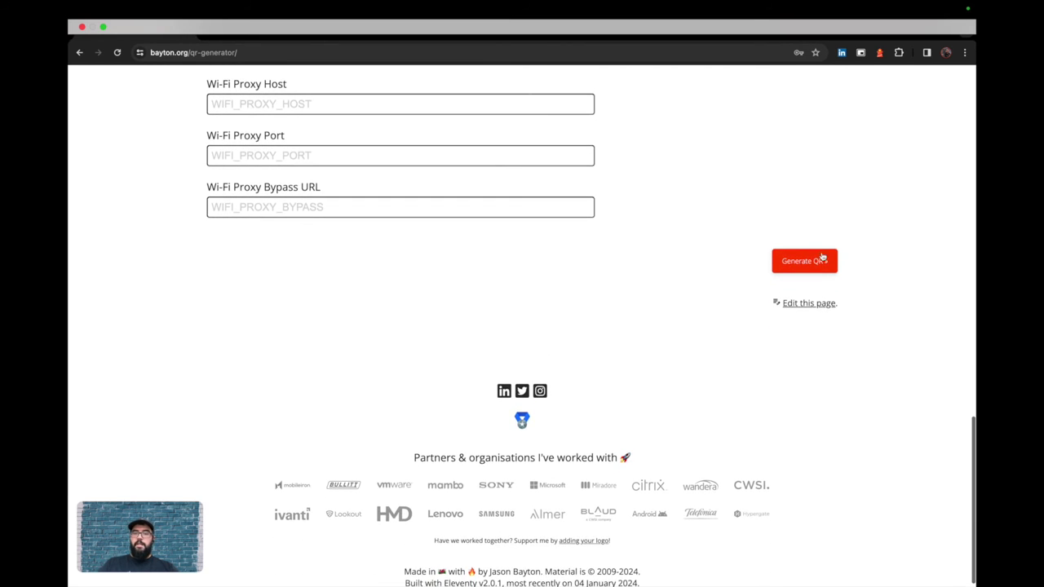
left_click(806, 262)
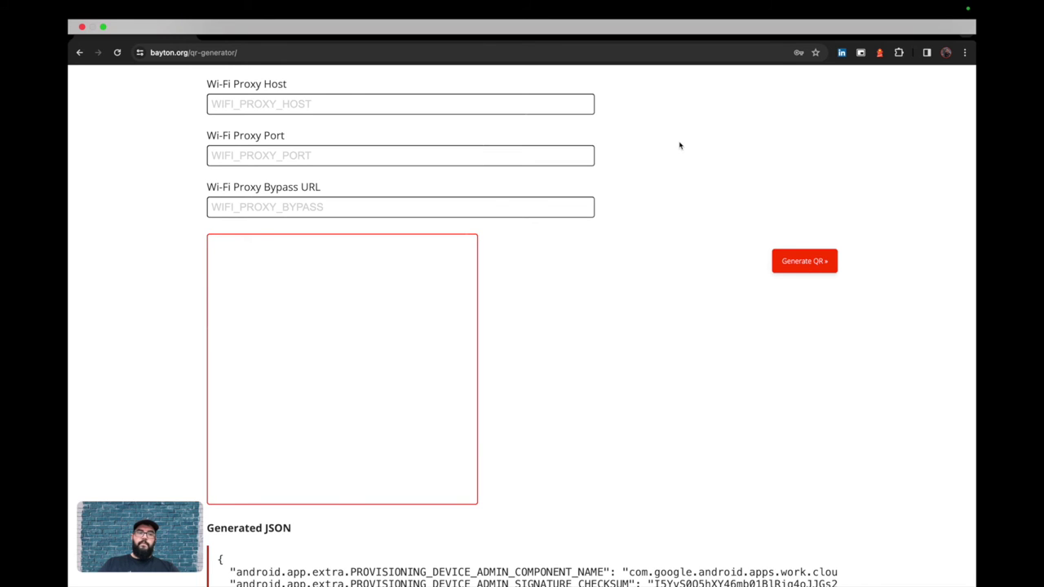
- Bring up the save options for the generated QR code image, then dismiss them
scroll(679, 145, "down", 2)
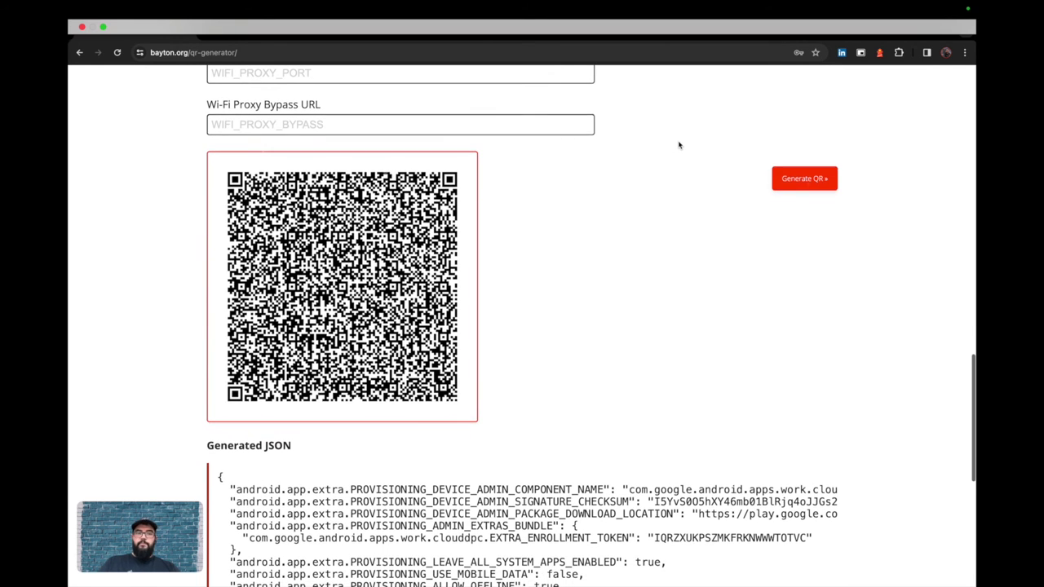
scroll(645, 254, "down", 1)
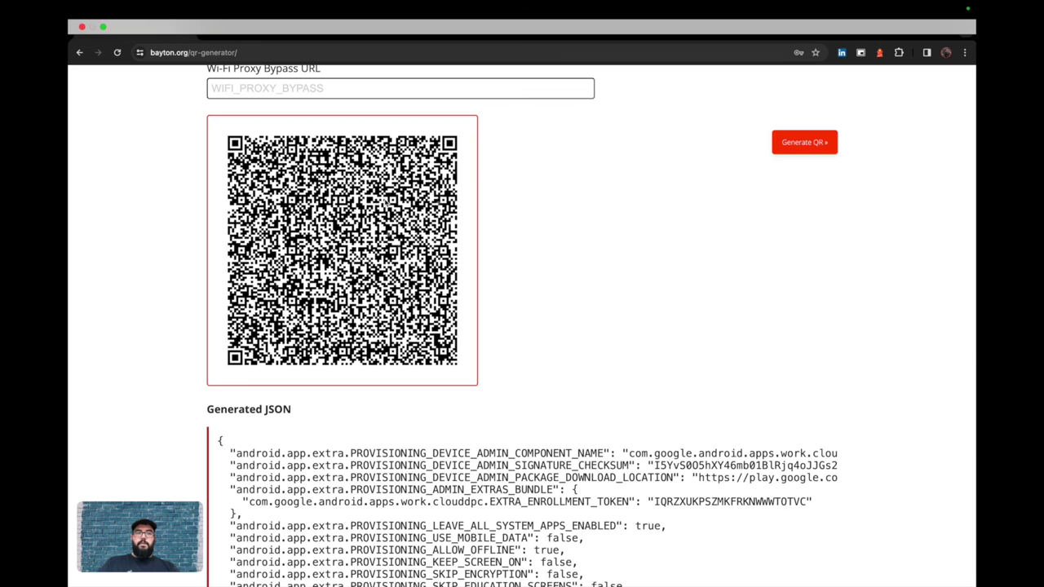
right_click(385, 201)
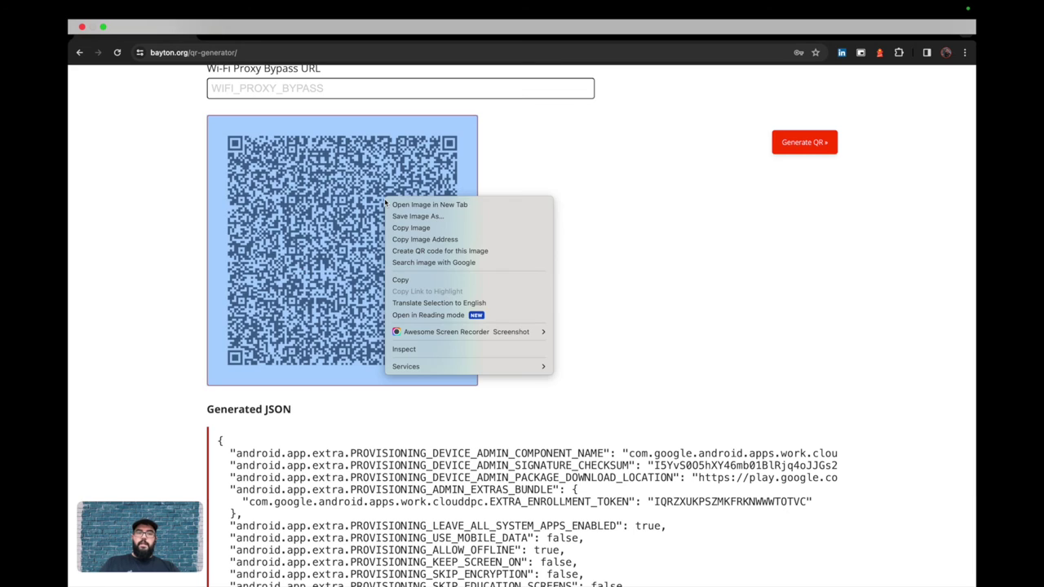
left_click(697, 188)
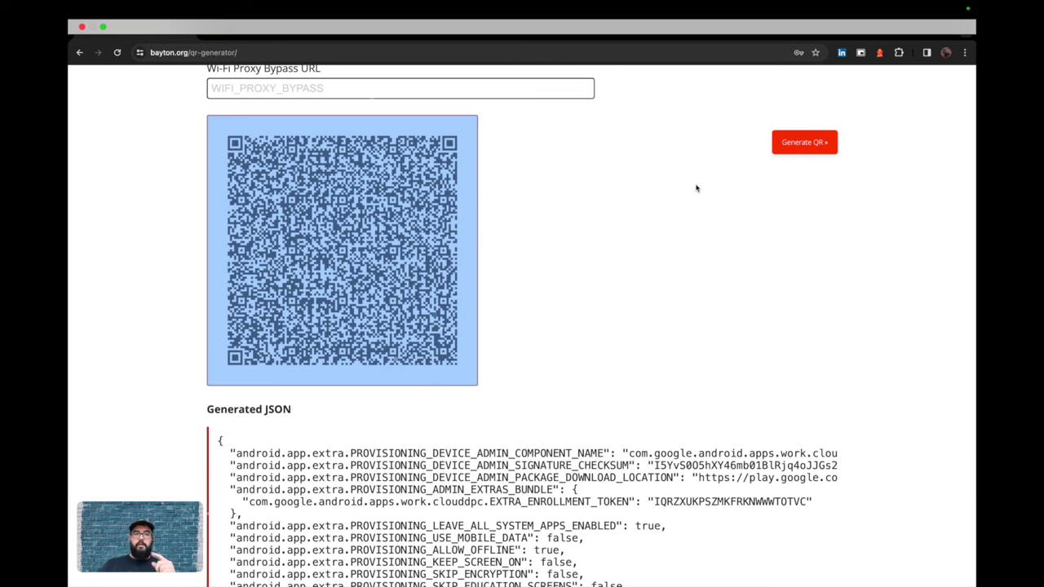
- Select the whole generated provisioning JSON
scroll(690, 248, "down", 4)
scroll(690, 275, "down", 3)
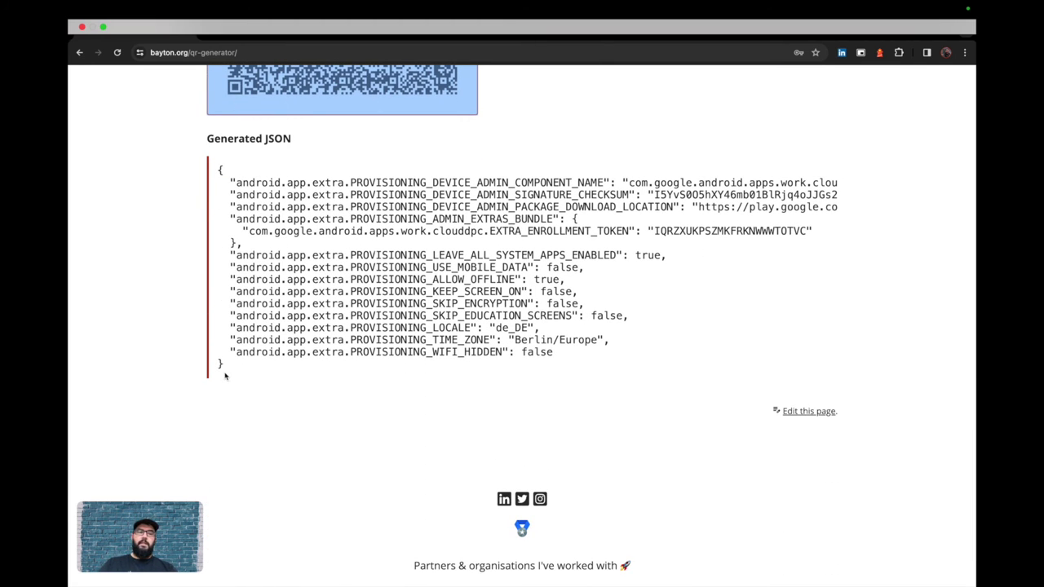
left_click_drag(241, 373, 208, 172)
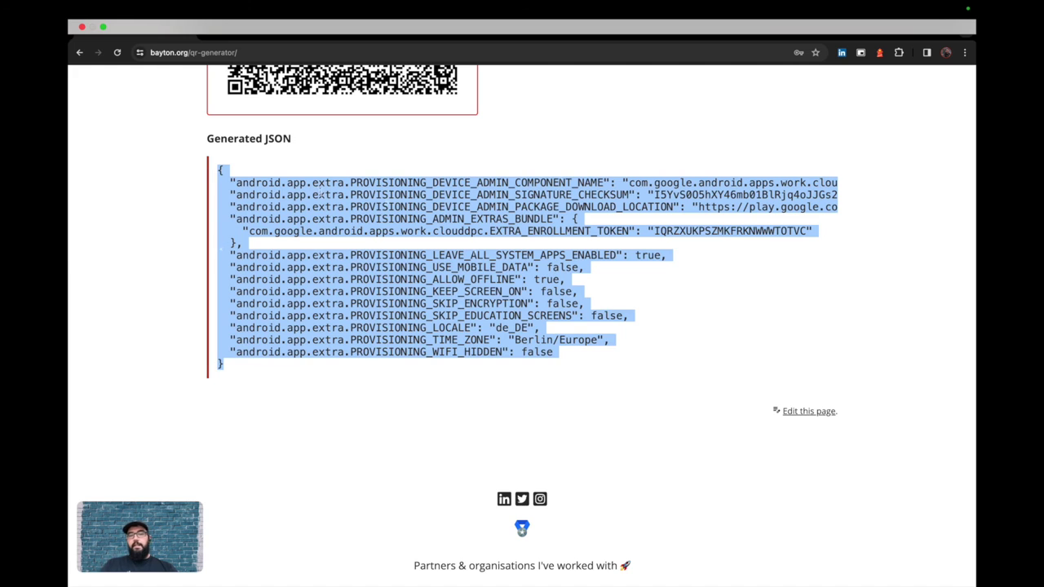
scroll(387, 205, "up", 5)
- Set the Wi-Fi Proxy Bypass URL to www and regenerate the QR code
left_click(365, 190)
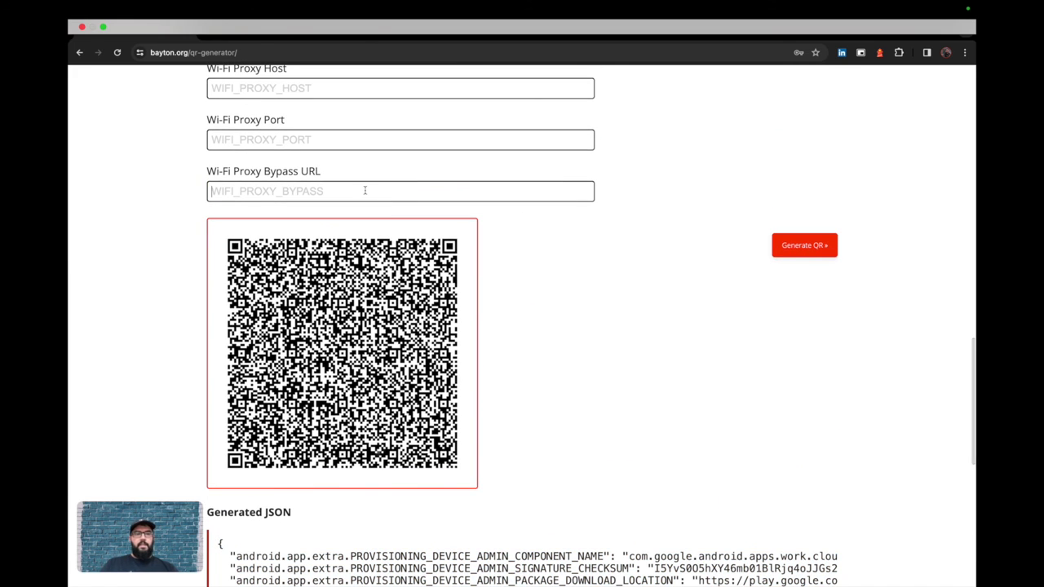
type("www")
left_click(793, 239)
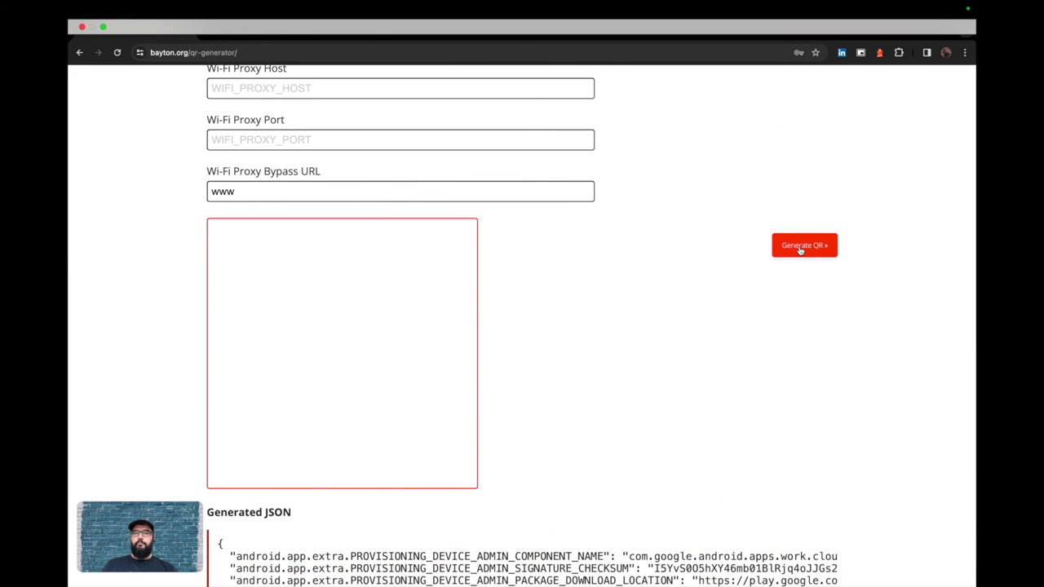
- Highlight the WIFI_PROXY_BYPASS entry in the regenerated JSON, then reload the page
scroll(713, 195, "down", 4)
scroll(713, 196, "down", 2)
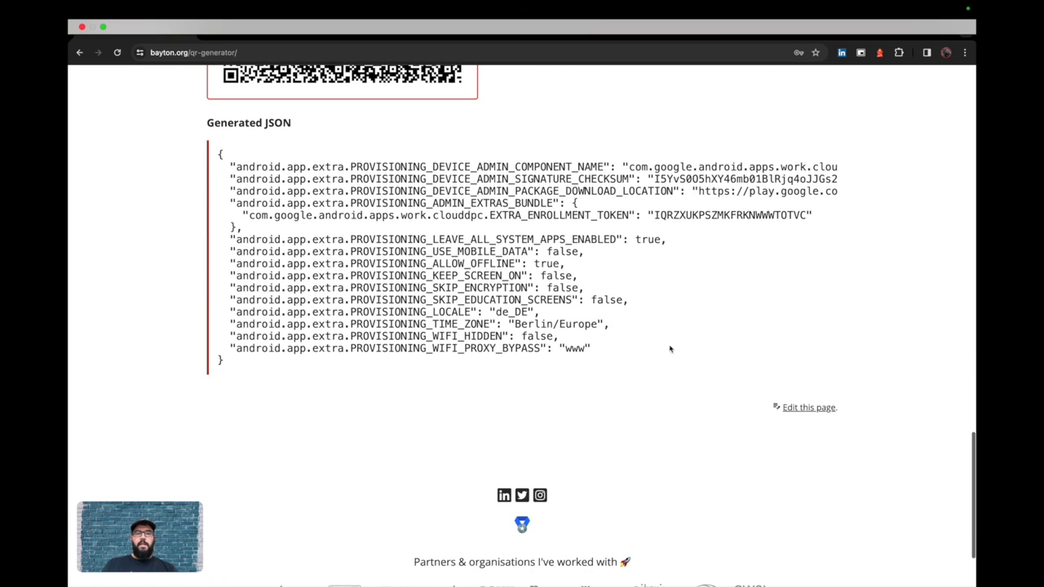
left_click_drag(547, 349, 643, 349)
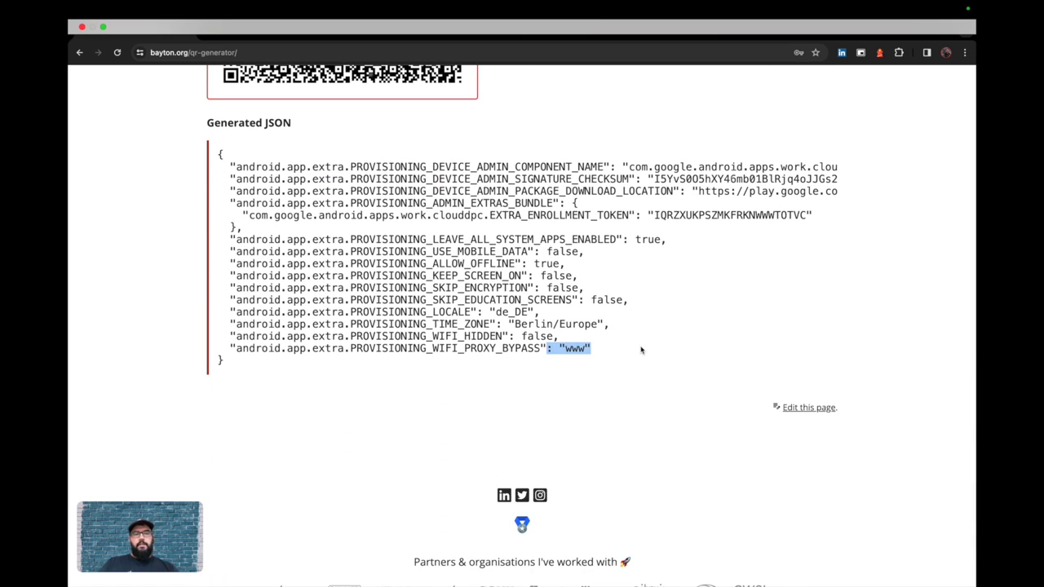
scroll(675, 210, "up", 3)
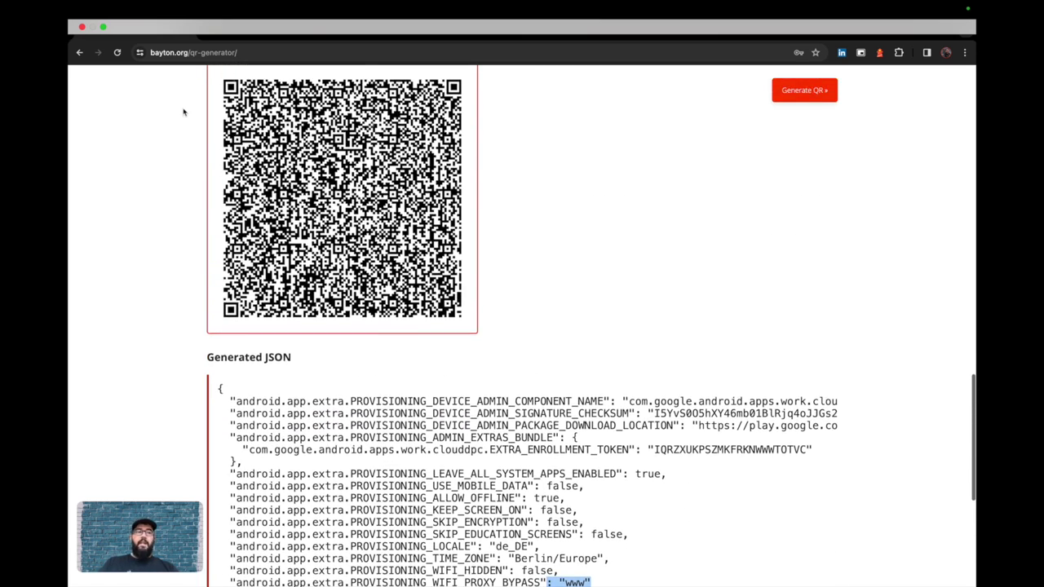
left_click(118, 53)
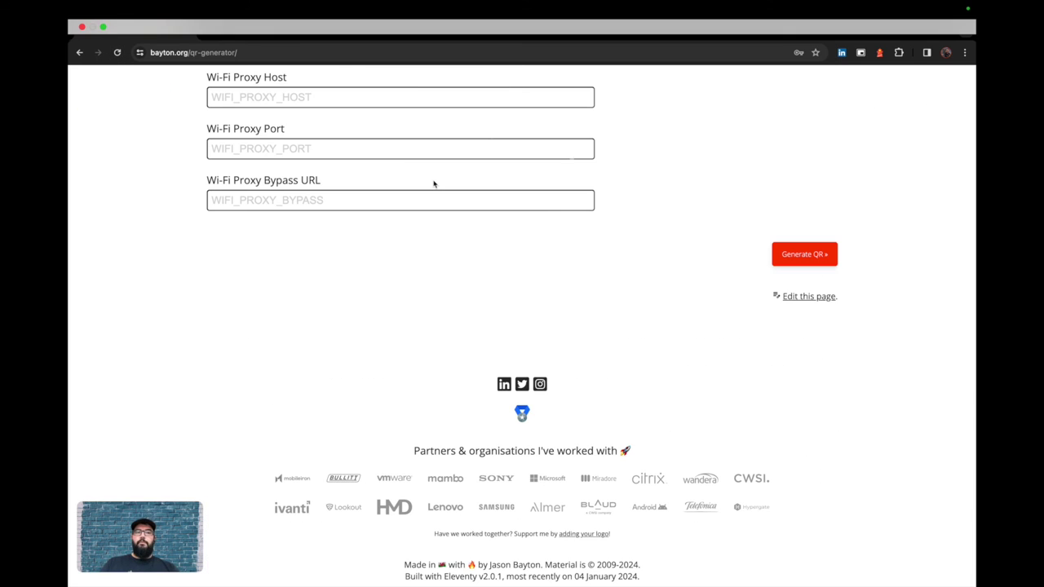
- Scroll through the reloaded form to confirm the Token field is empty and no QR or JSON remains
scroll(666, 181, "up", 15)
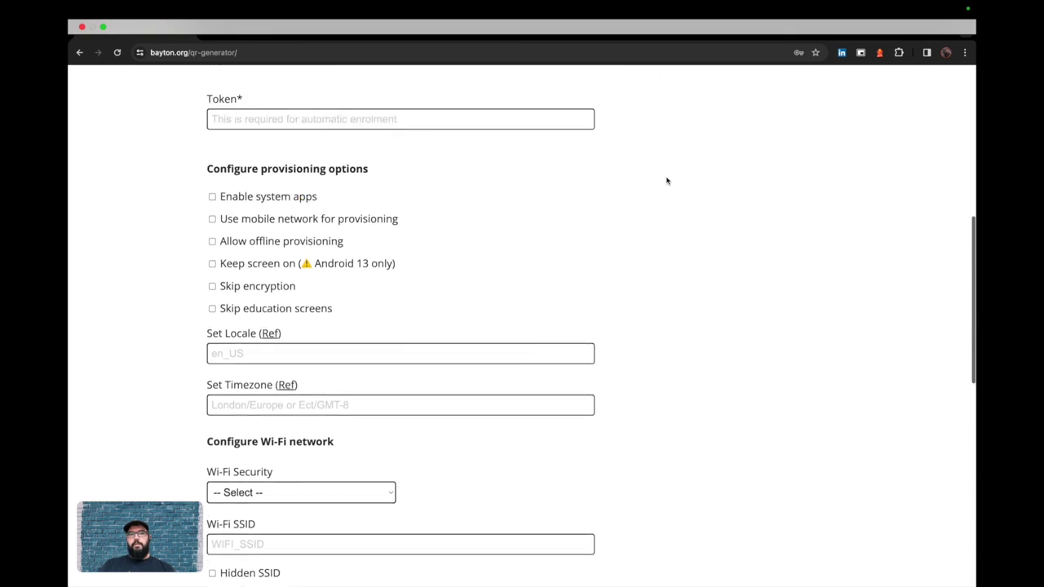
scroll(667, 181, "down", 2)
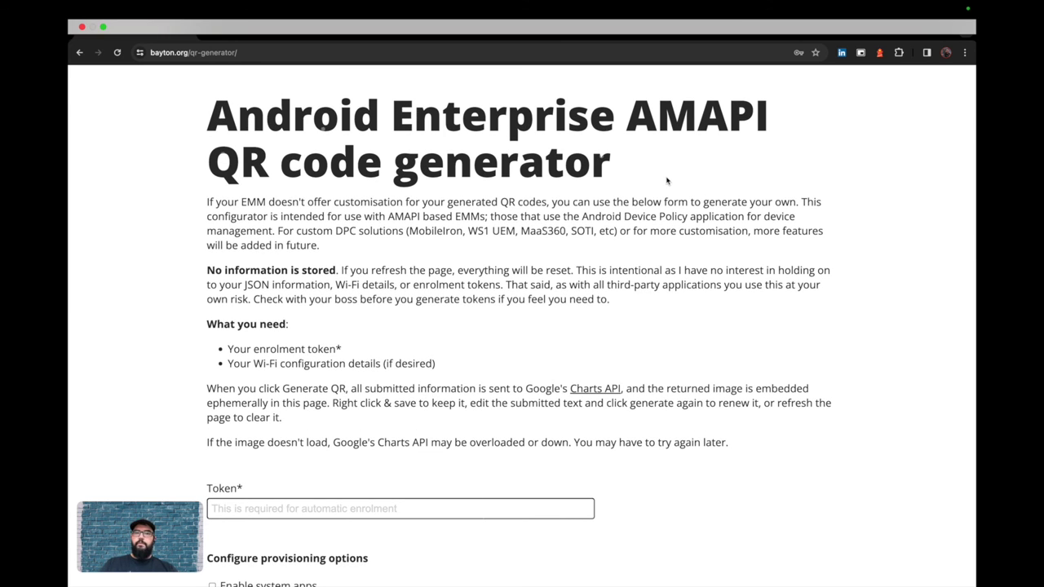
scroll(698, 290, "down", 15)
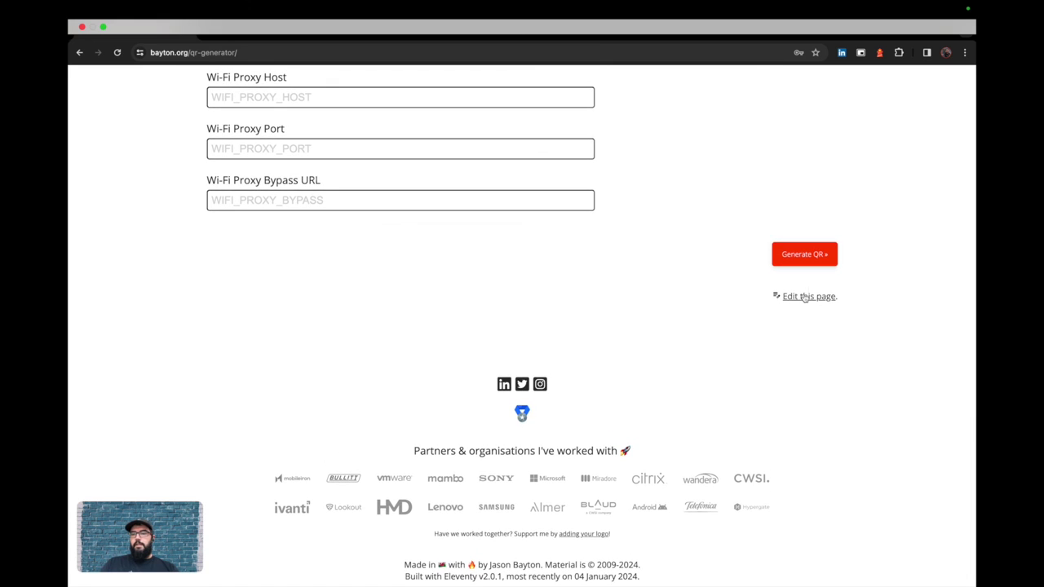